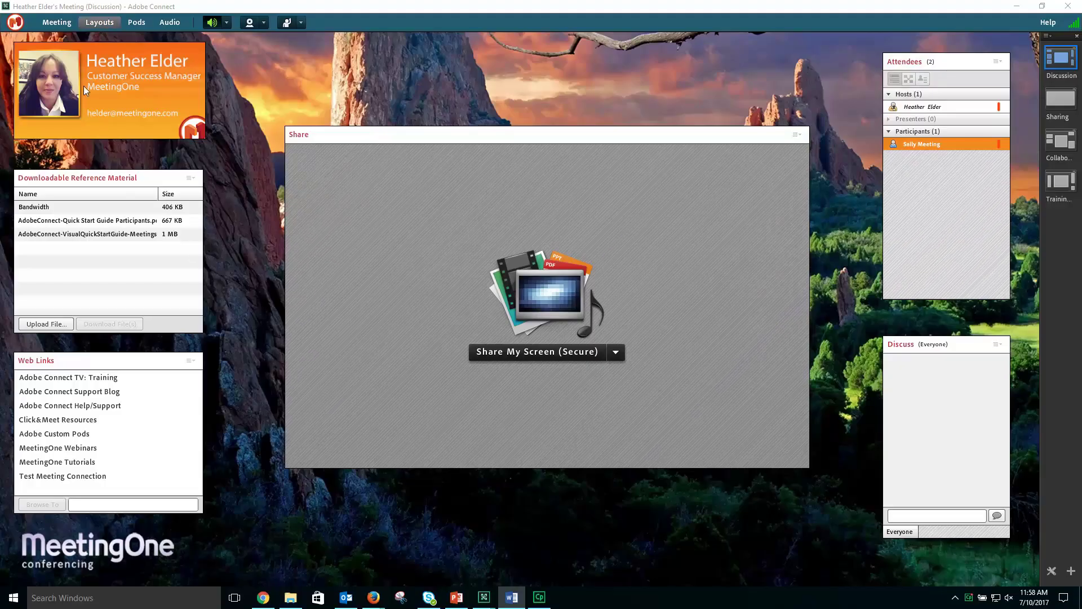
Step: Open Preferences from the Meeting menu to see room background and host cursor options
{"action": "left_click", "coordinate": [74, 22]}
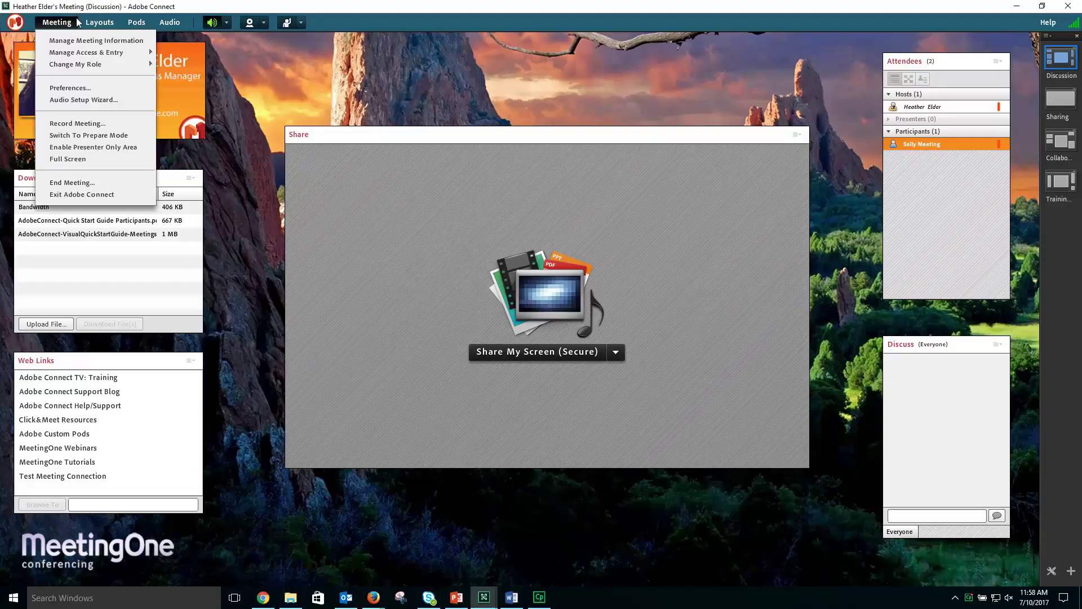
{"action": "left_click", "coordinate": [78, 87]}
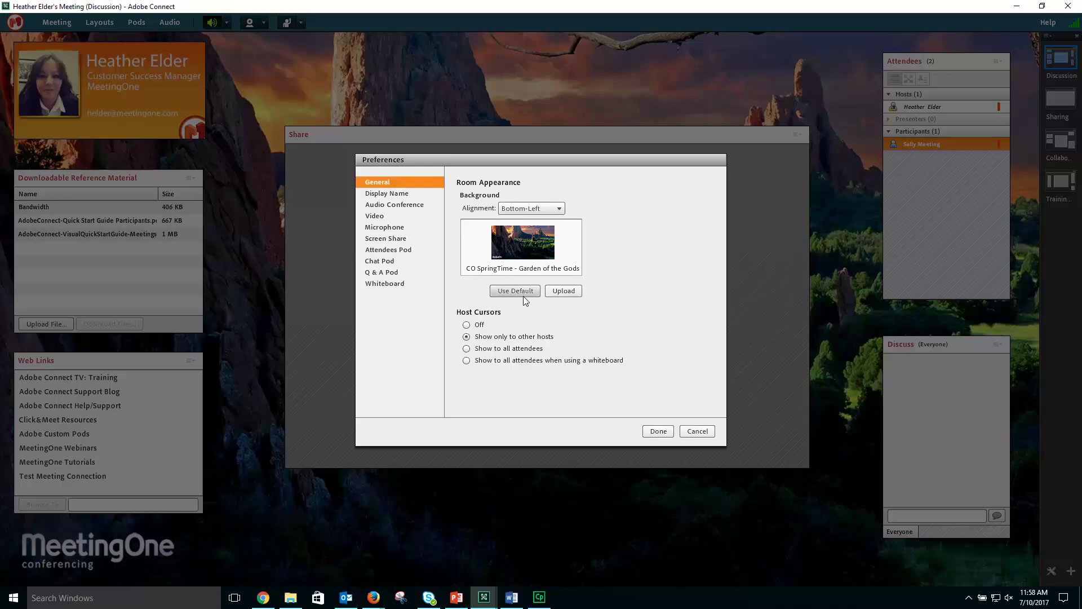
{"action": "left_click", "coordinate": [551, 291]}
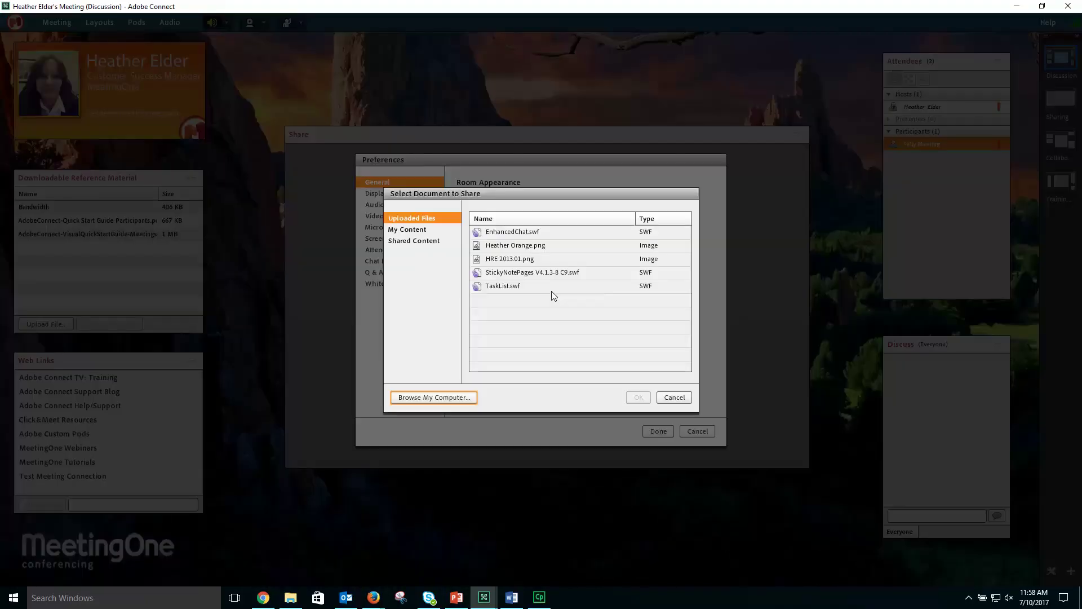
{"action": "left_click", "coordinate": [424, 232]}
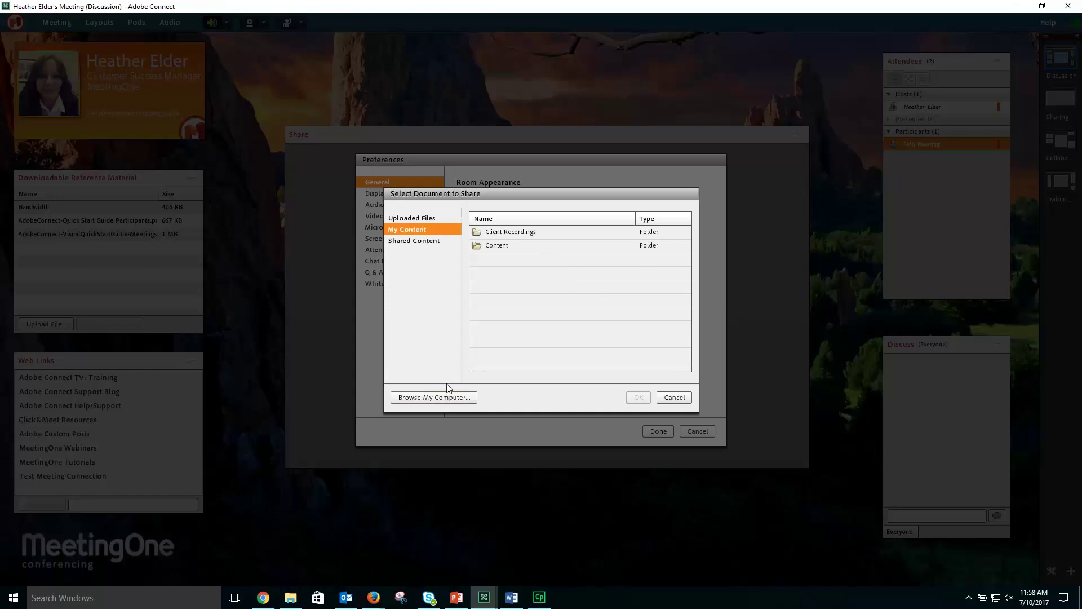
{"action": "left_click", "coordinate": [425, 241]}
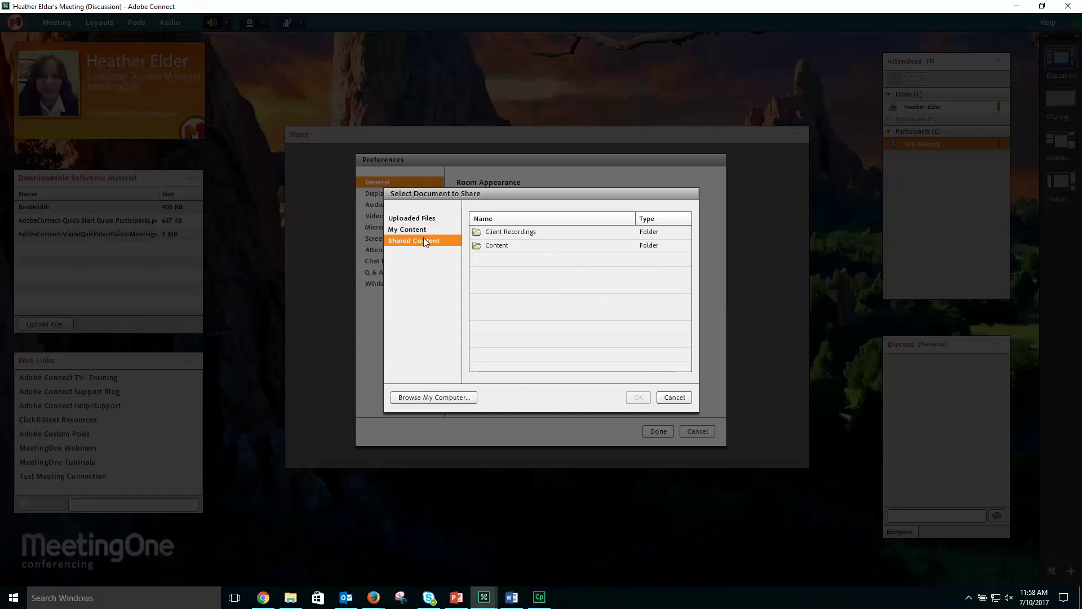
{"action": "left_click", "coordinate": [676, 399]}
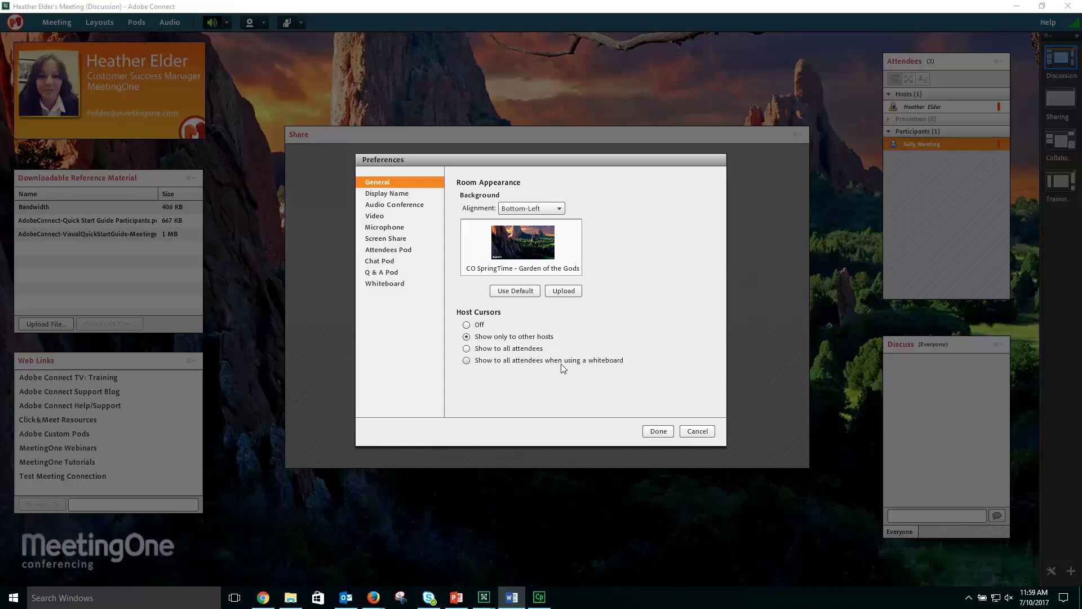
Step: Enable a customized display name format under Display Name, selecting the First Name field
{"action": "key", "text": "Down"}
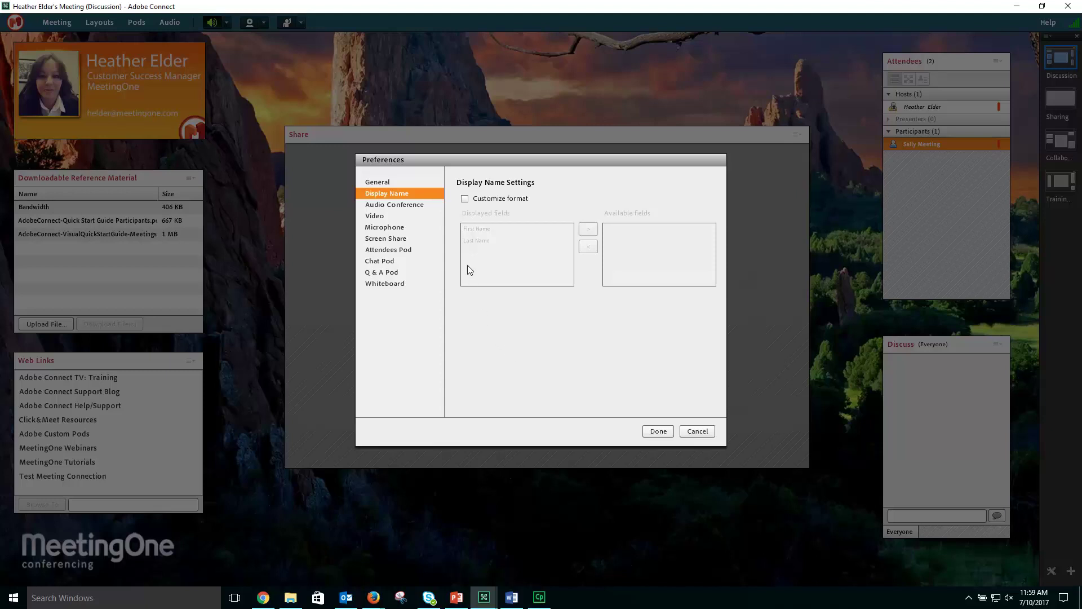
{"action": "left_click", "coordinate": [463, 199]}
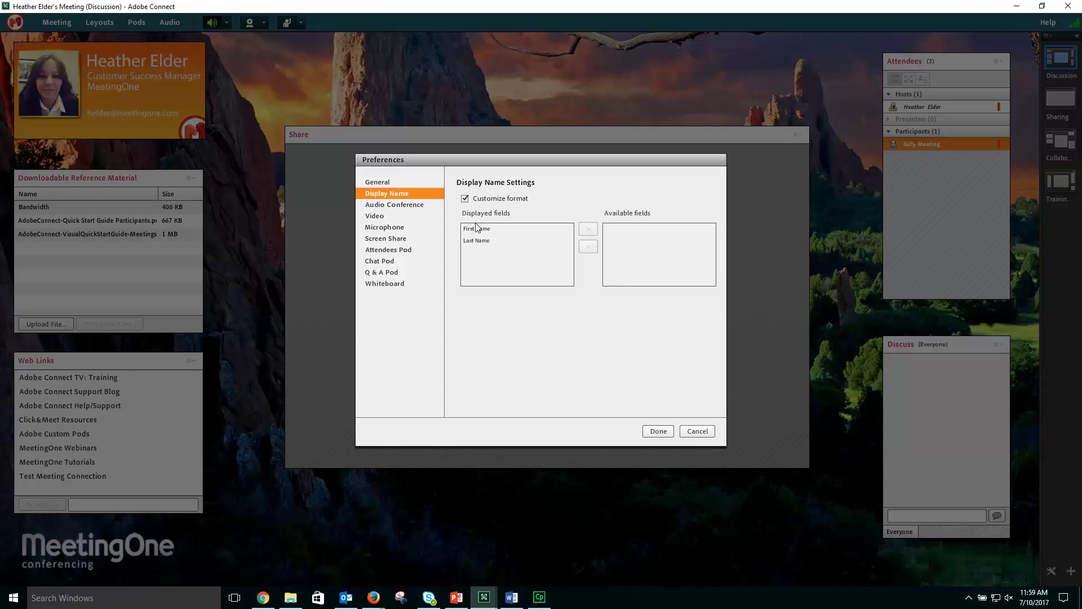
{"action": "left_click", "coordinate": [475, 229]}
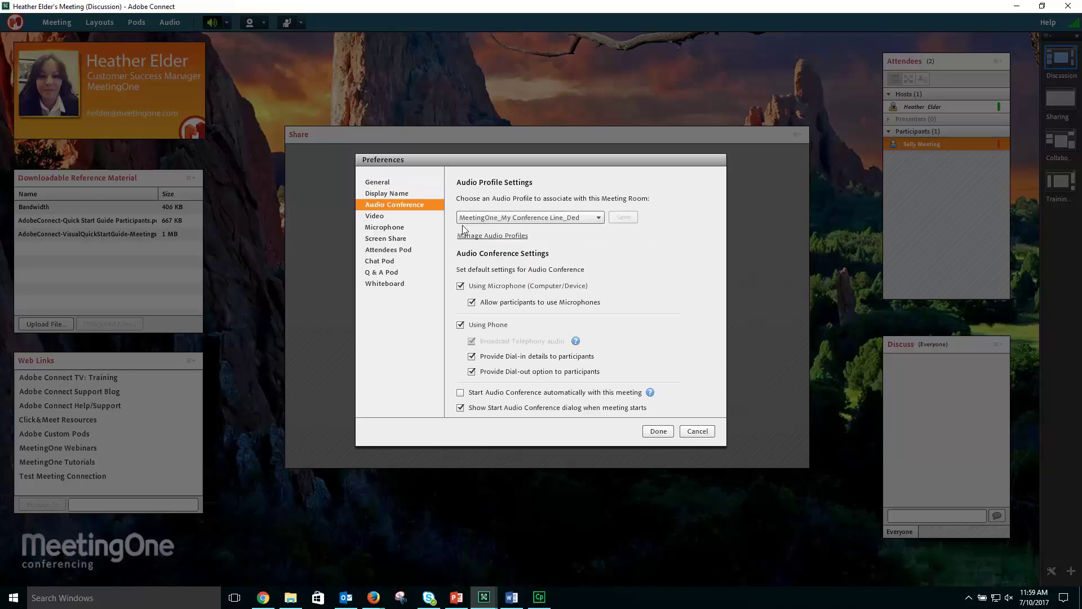
Step: Show the Video preferences with 4:3 standard aspect ratio and standard quality
{"action": "left_click", "coordinate": [428, 217]}
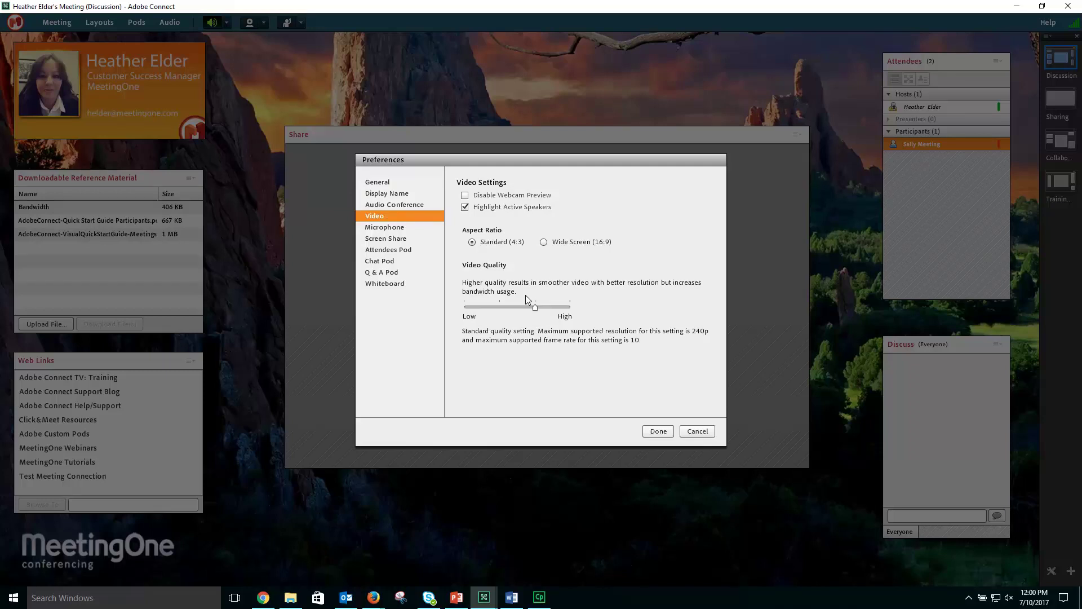
Step: Set Video Quality to Medium and view the Microphone preferences
{"action": "left_click", "coordinate": [504, 309]}
{"action": "left_click", "coordinate": [412, 229]}
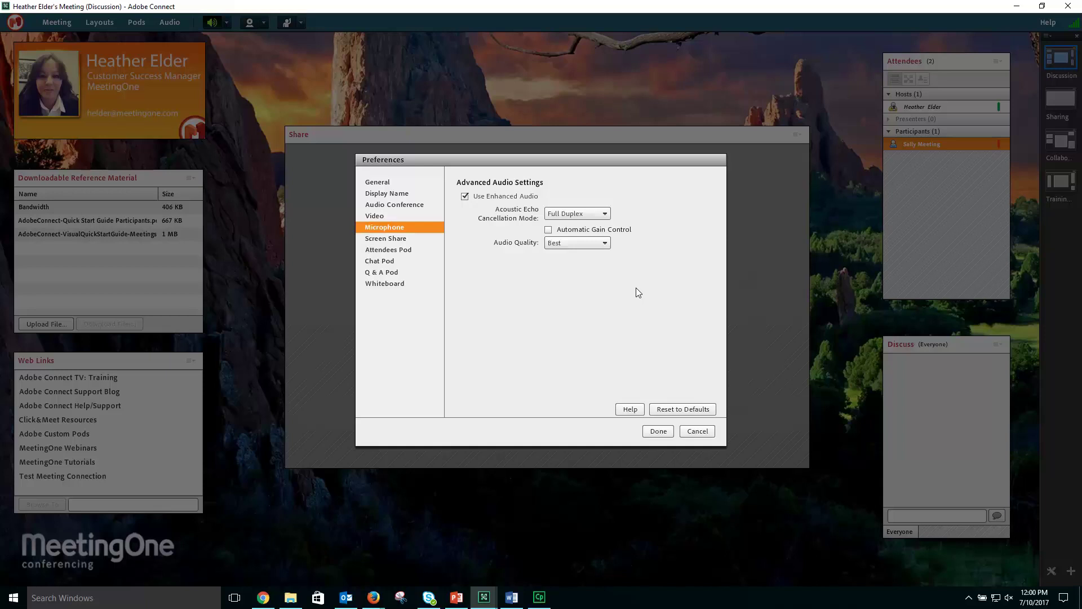
Step: Show Screen Share preferences: standard quality, hidden application cursor, mini control panel
{"action": "left_click", "coordinate": [396, 239]}
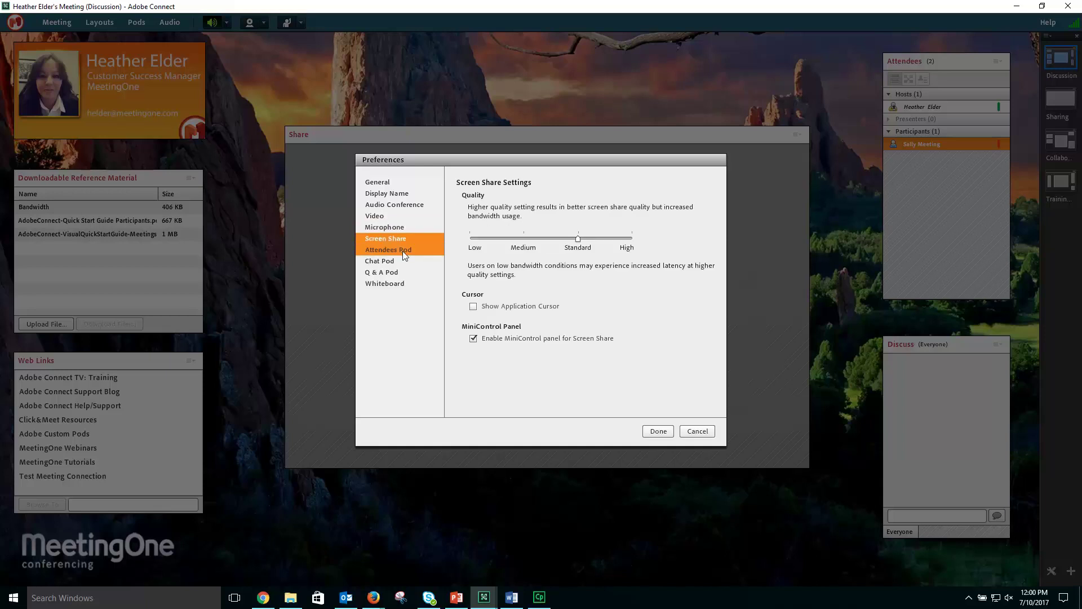